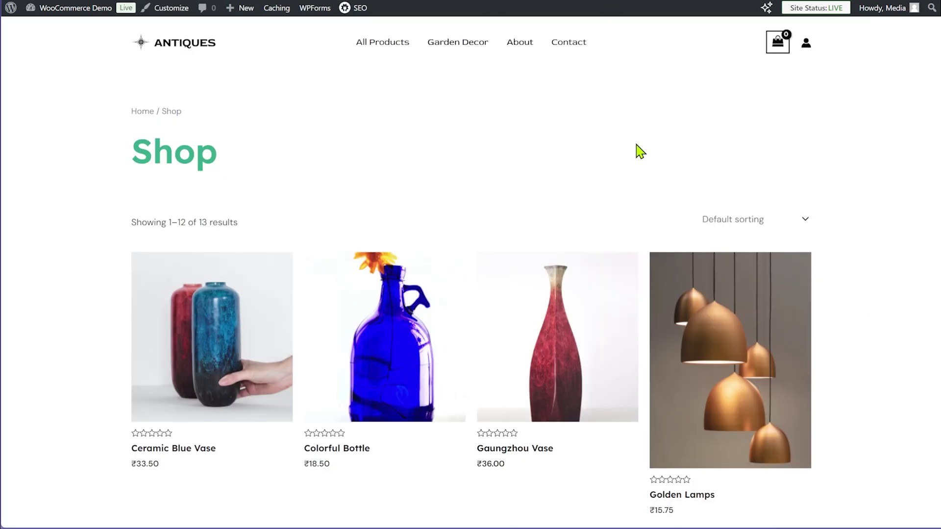
Step: Look through the store's Shop page down to the footer and switch to the Duplicator website
scroll(636, 157, down, 10)
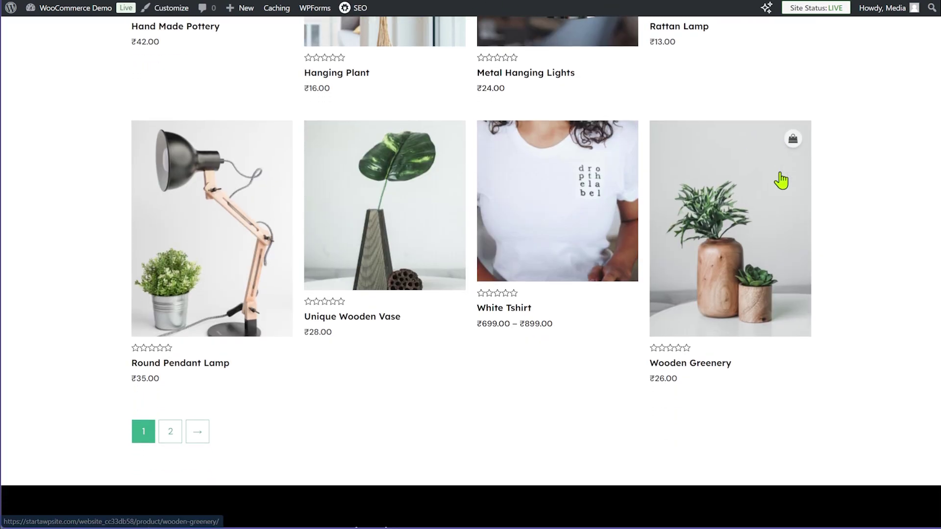
scroll(780, 181, down, 4)
scroll(777, 181, up, 18)
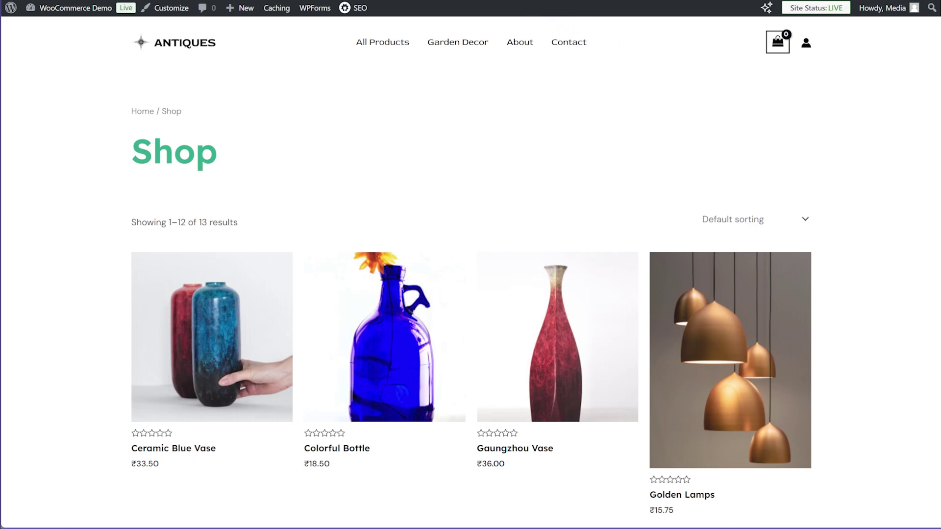
click(561, 15)
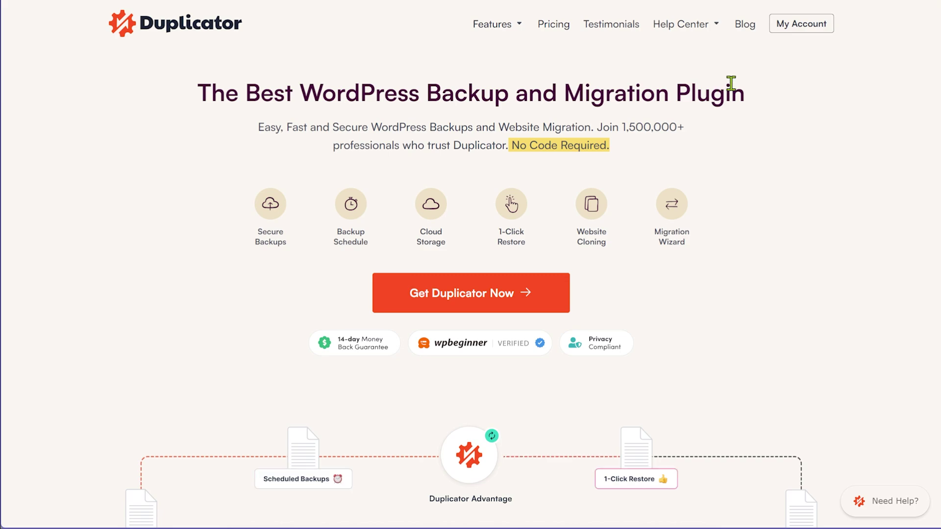
mouse_move(686, 24)
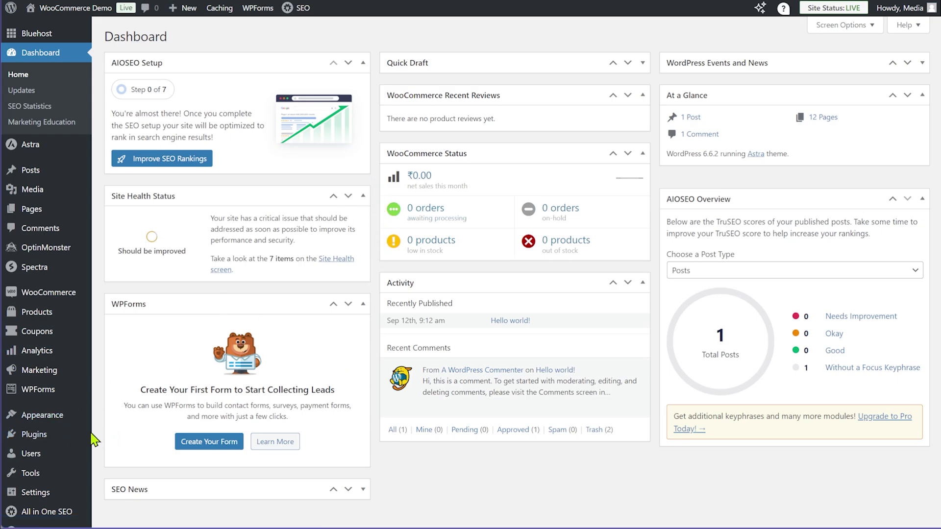
Step: Install the plugin from the uploaded file duplicator-pro-4.5.19.1.zip in WordPress and activate it
mouse_move(42, 436)
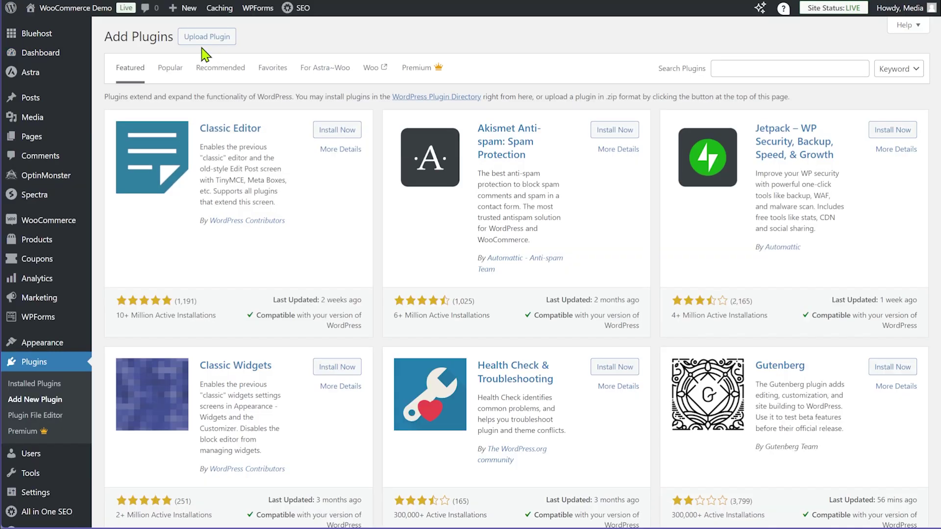
click(205, 37)
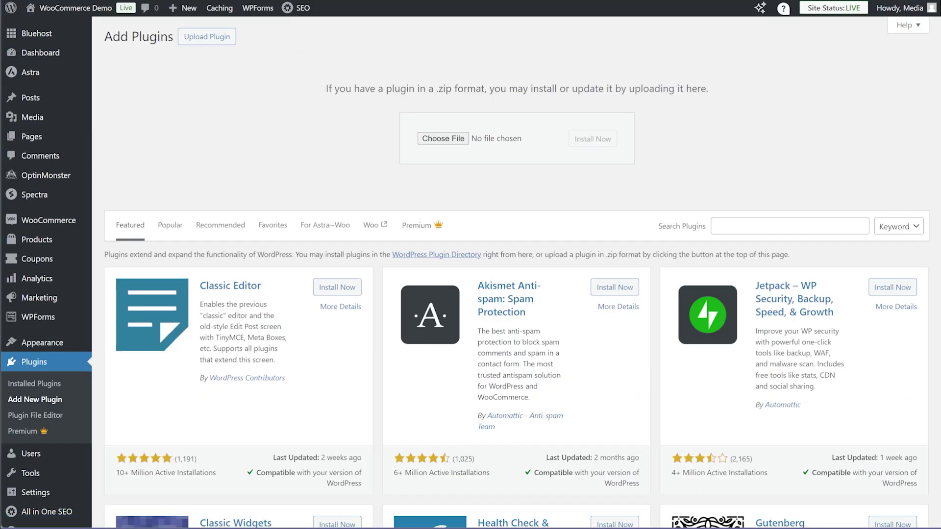
drag(612, 134, 456, 139)
click(599, 139)
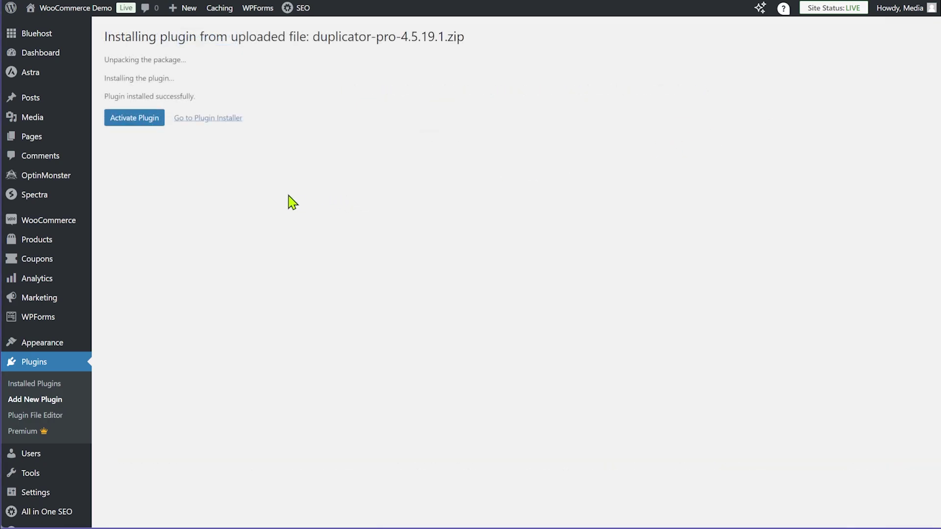
click(143, 122)
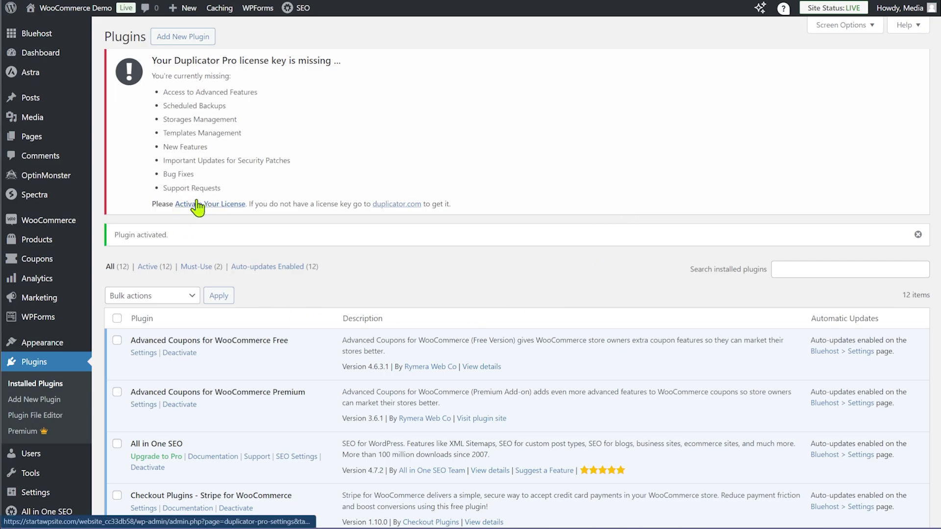
Step: Enter the Duplicator Pro license key in the plugin's general settings and activate the license
click(222, 206)
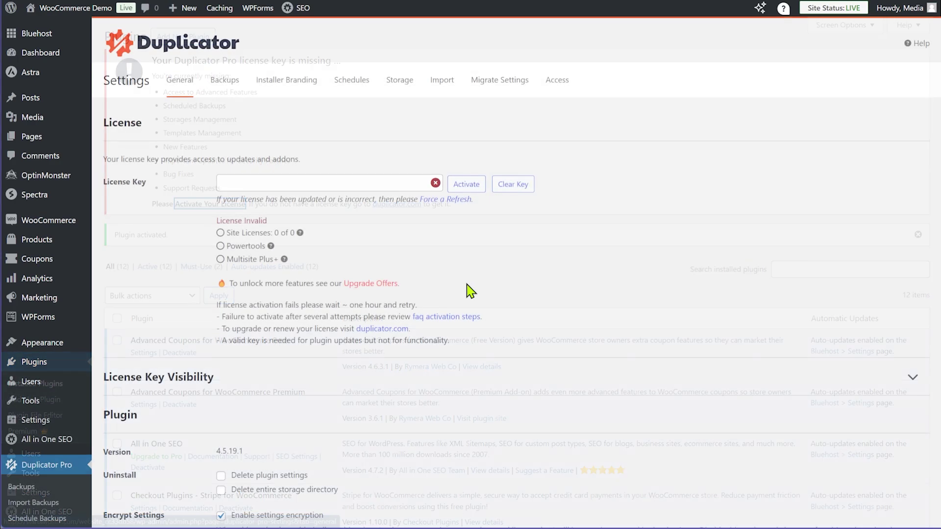
click(286, 180)
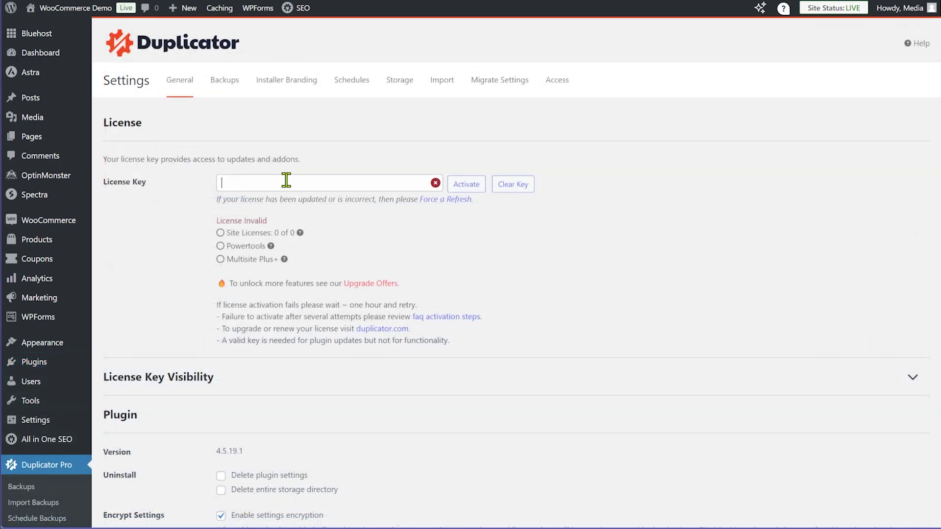
key(ctrl+v)
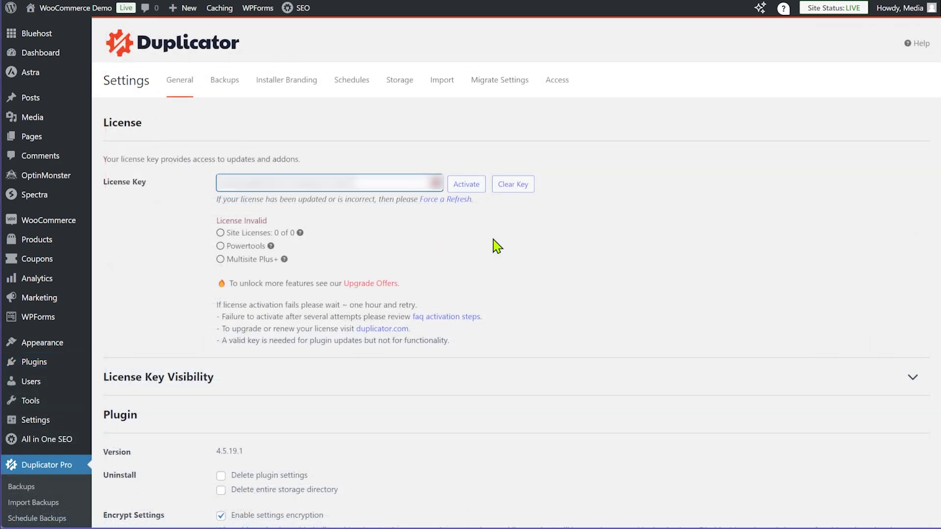
click(473, 186)
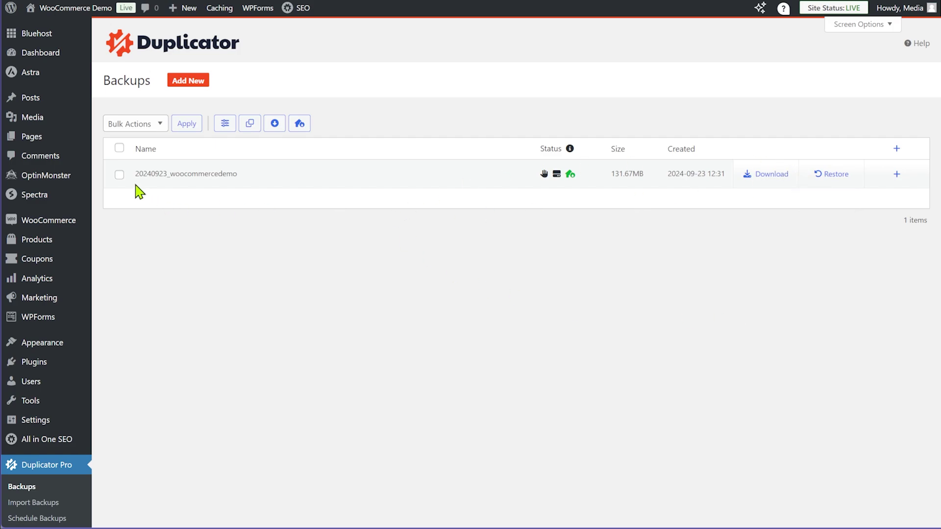
Step: Delete the existing backup 20240923_woocommercedemo from the Duplicator backups
click(119, 175)
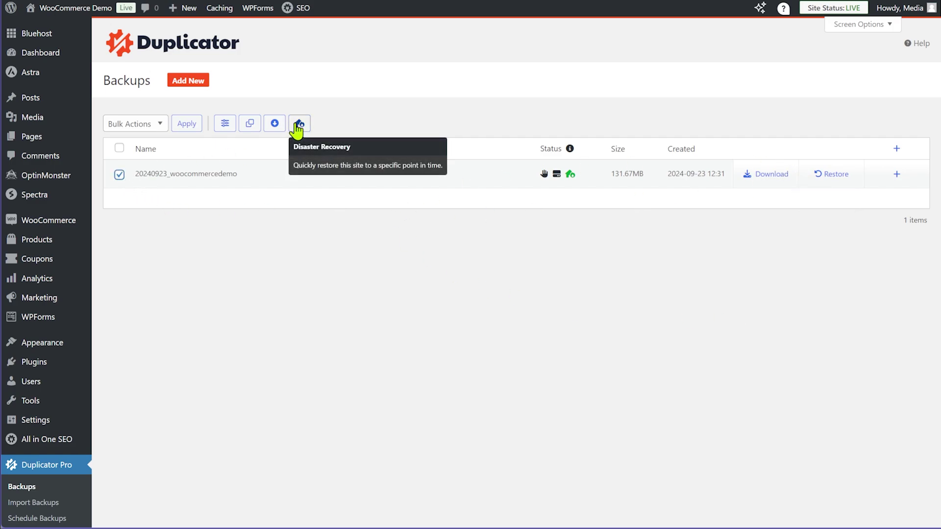
click(160, 125)
click(140, 154)
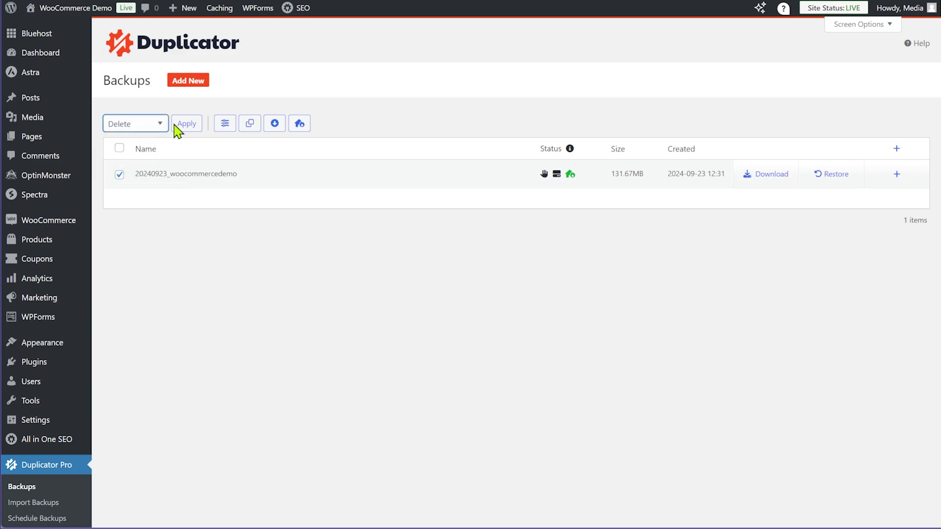
click(190, 126)
click(602, 298)
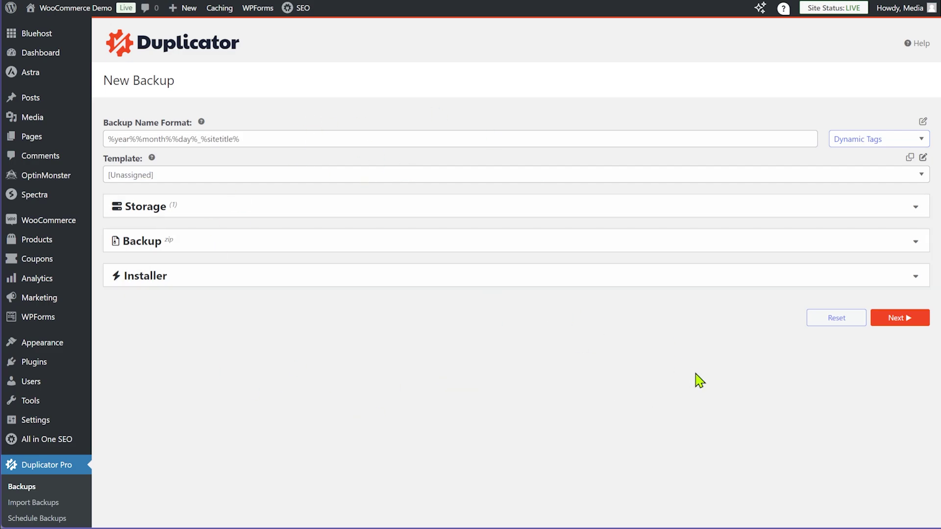
Step: Scan the site and create a new backup with the %year%%month%%day%_%sitetitle% name format and an unassigned template
click(896, 318)
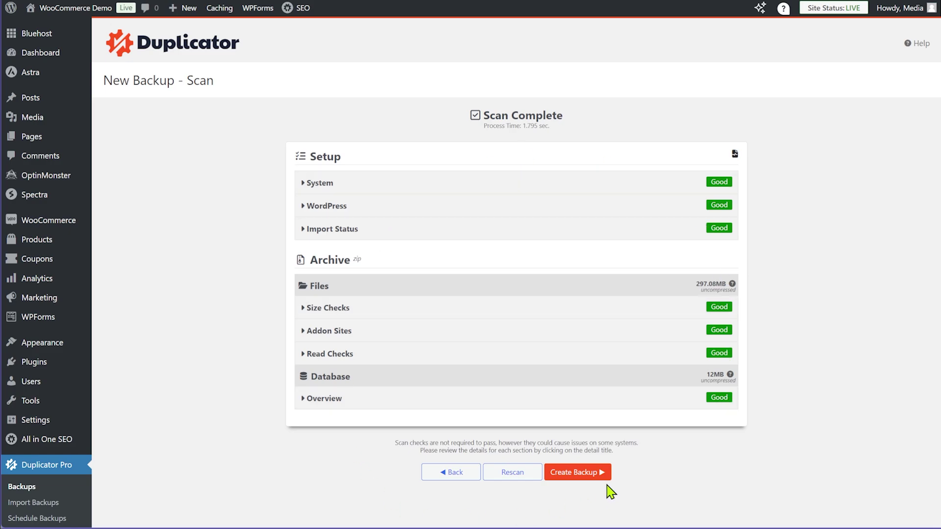
click(578, 476)
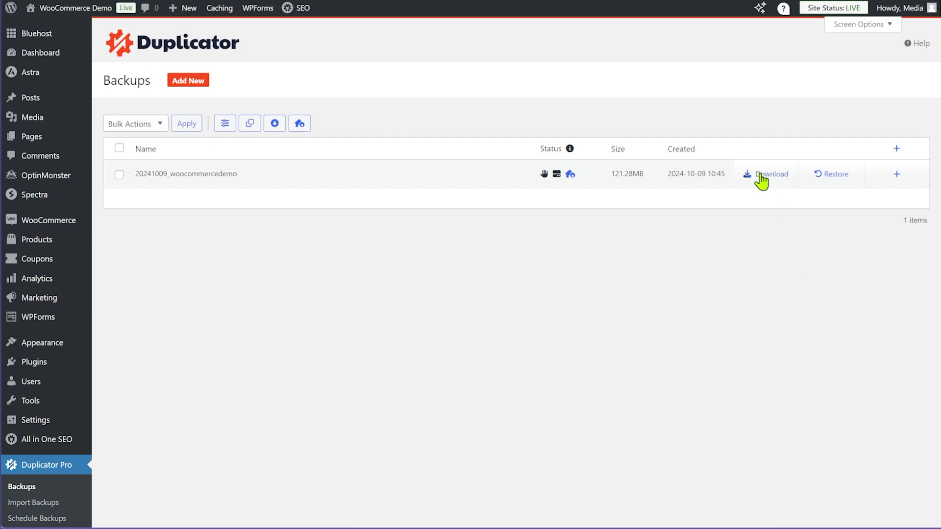
Step: Set the 20241009_woocommercedemo backup as the site's disaster recovery backup and dismiss the resulting notice
mouse_move(569, 177)
mouse_move(543, 184)
scroll(79, 462, down, 2)
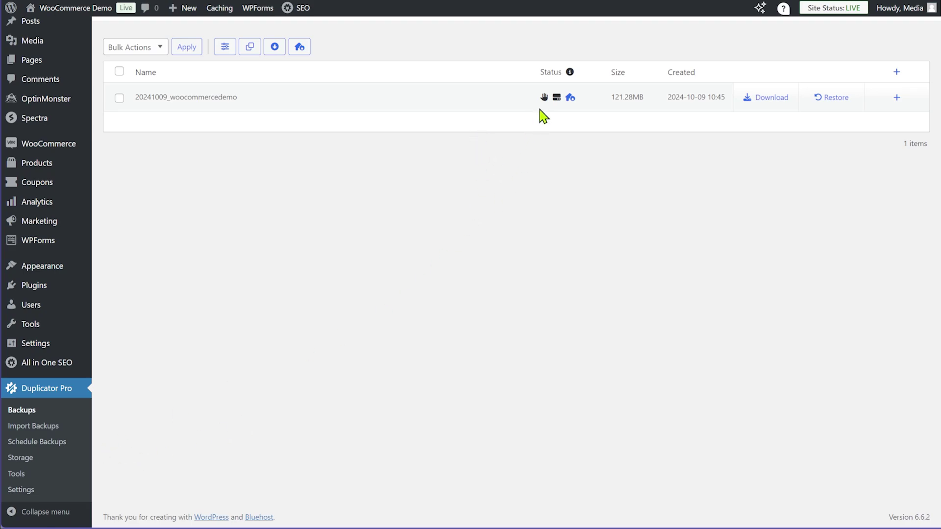
scroll(509, 283, up, 3)
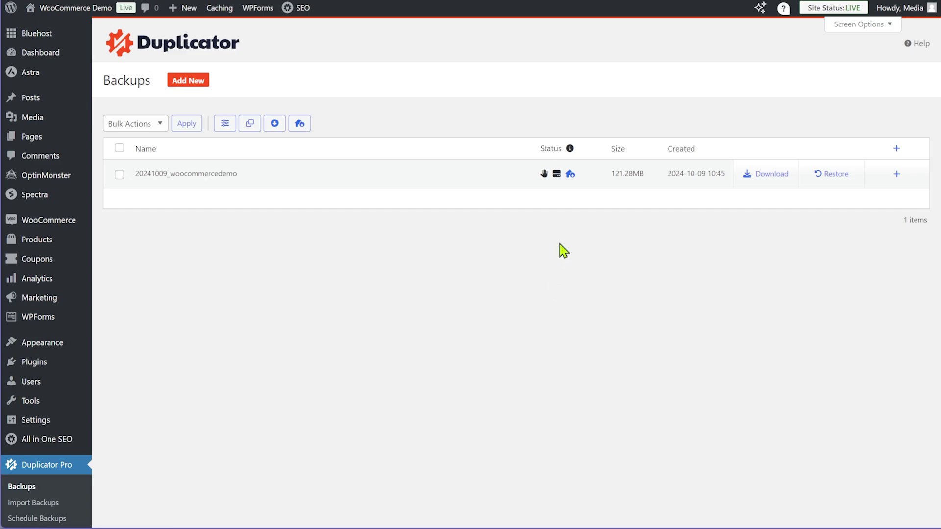
mouse_move(552, 174)
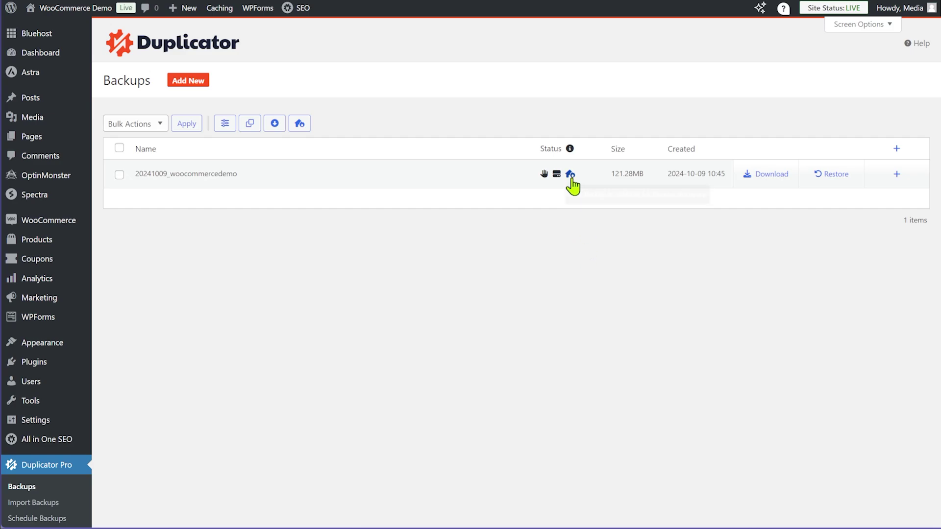
mouse_move(571, 179)
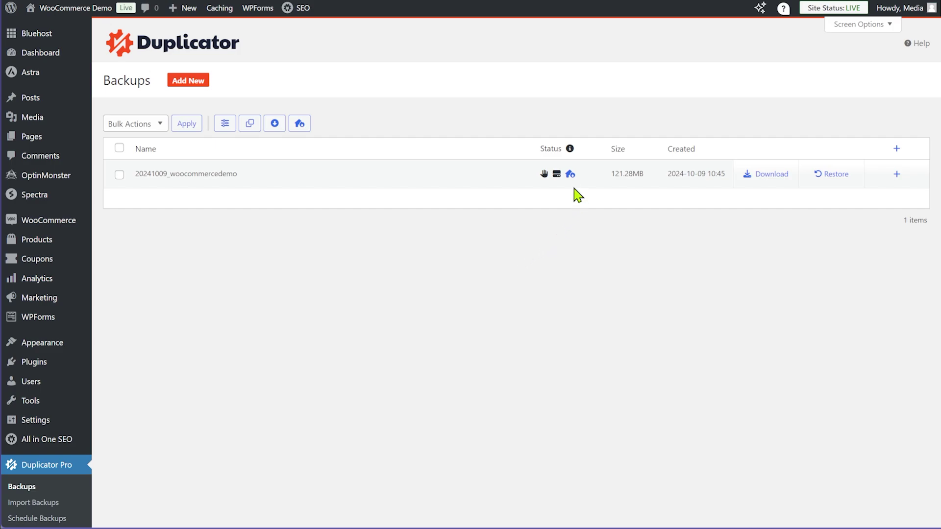
click(571, 174)
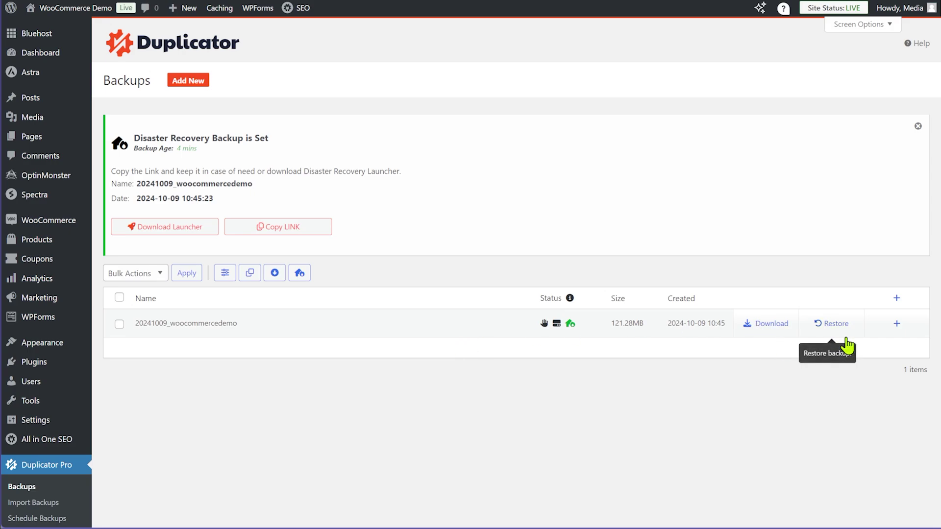
mouse_move(570, 328)
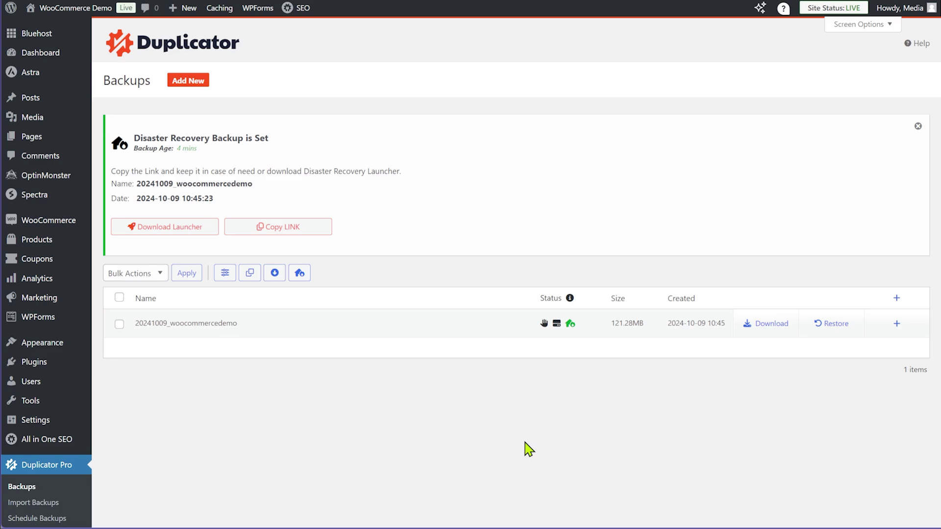
click(918, 127)
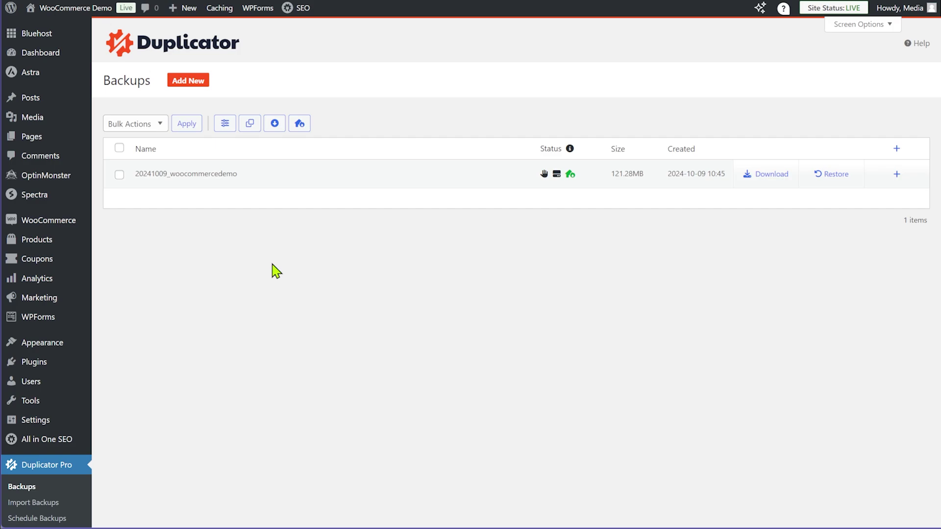
Step: Copy the disaster recovery link of the 20241009_woocommercedemo backup into an empty Notepad++ document, then close the recovery details
mouse_move(573, 182)
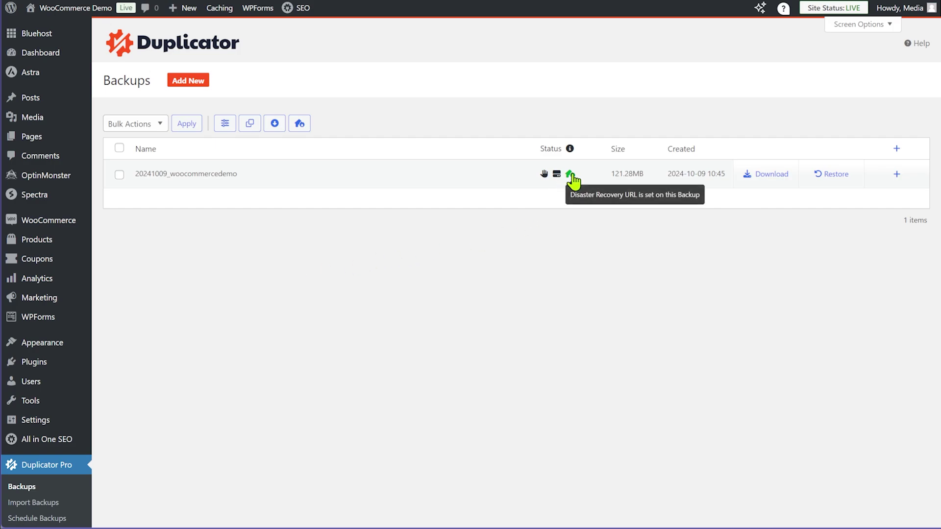
click(571, 175)
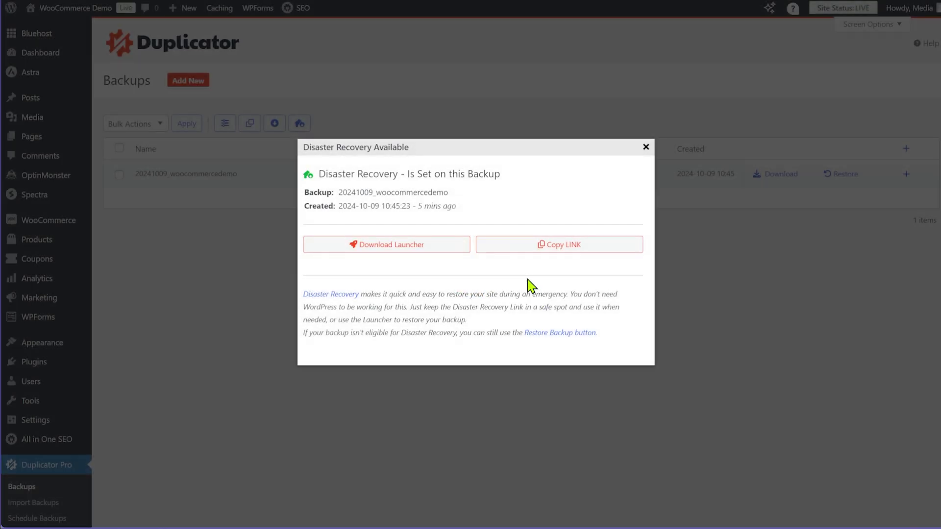
click(562, 244)
drag(0, 34, 570, 103)
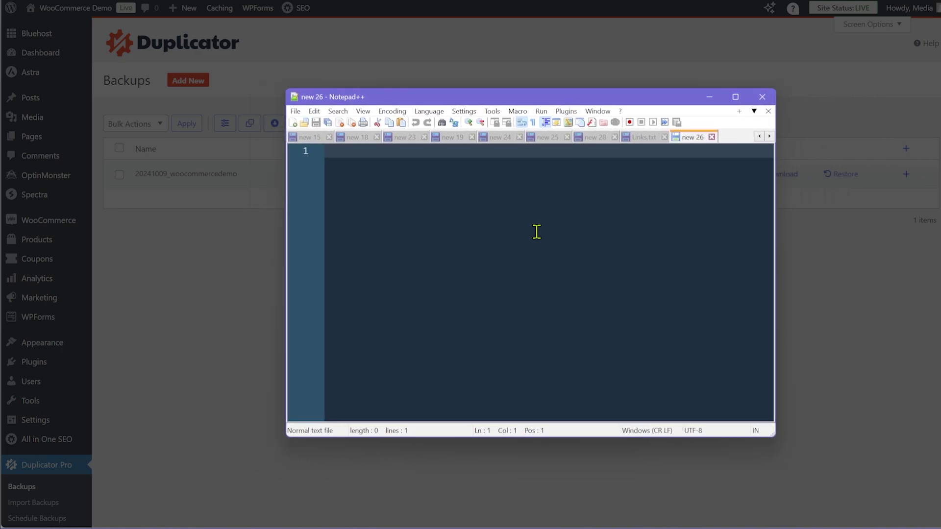
drag(490, 102, 529, 118)
key(ctrl+v)
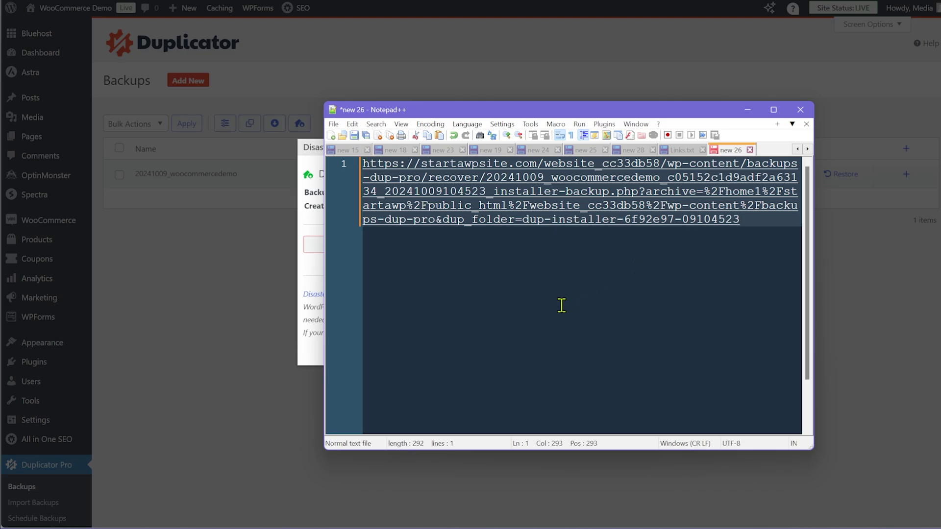
drag(554, 118, 529, 118)
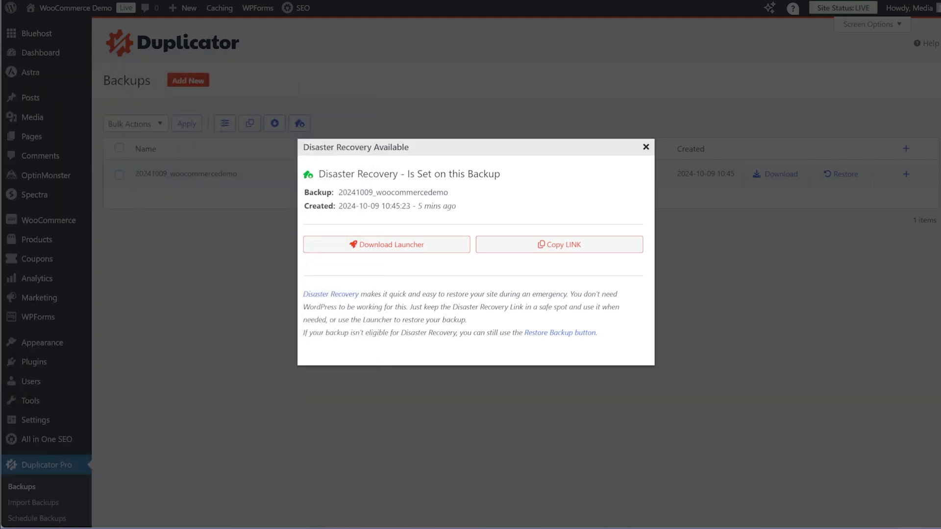
click(645, 148)
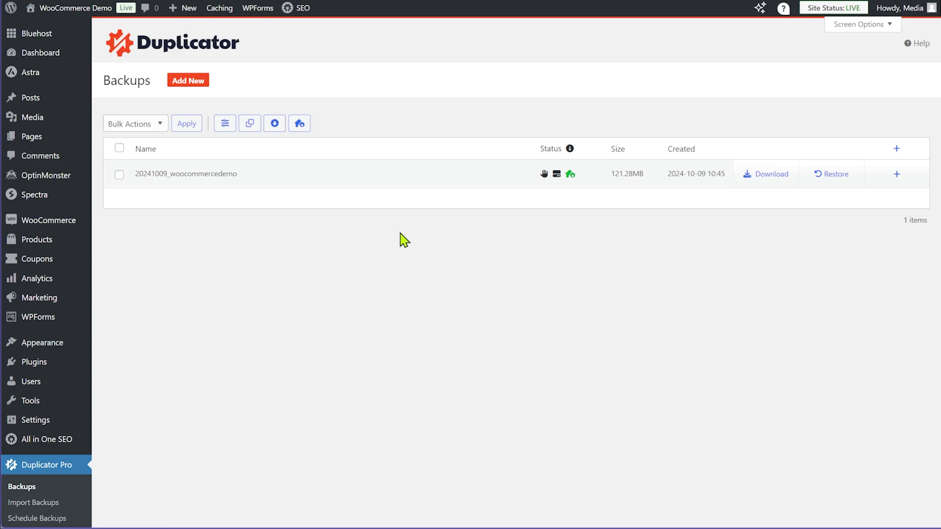
Step: Examine the live store's Shop page and home page while the site is working
click(576, 1)
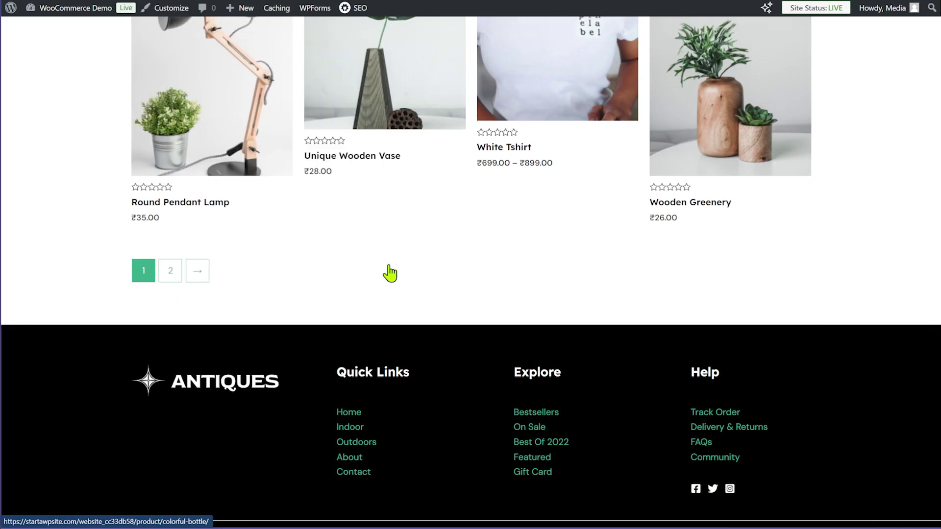
scroll(392, 279, down, 2)
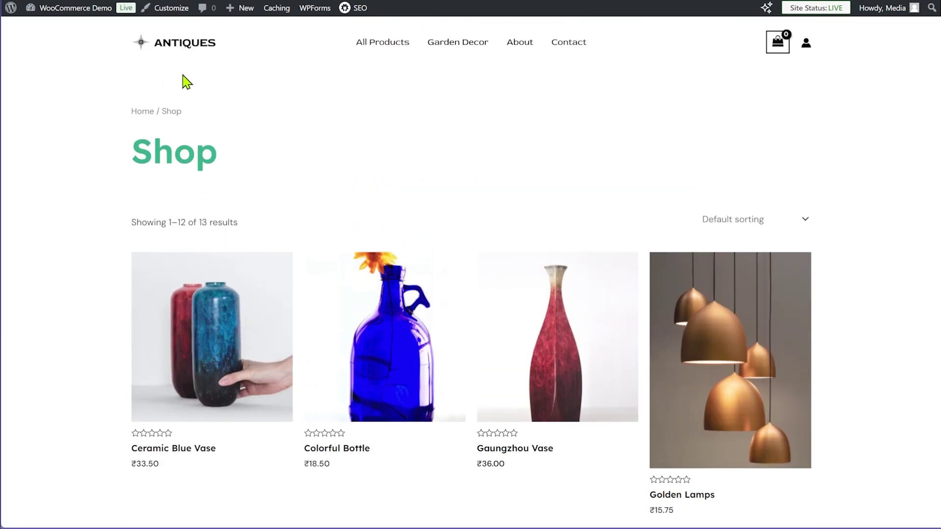
click(182, 59)
scroll(235, 130, down, 15)
scroll(380, 243, down, 10)
scroll(420, 308, up, 15)
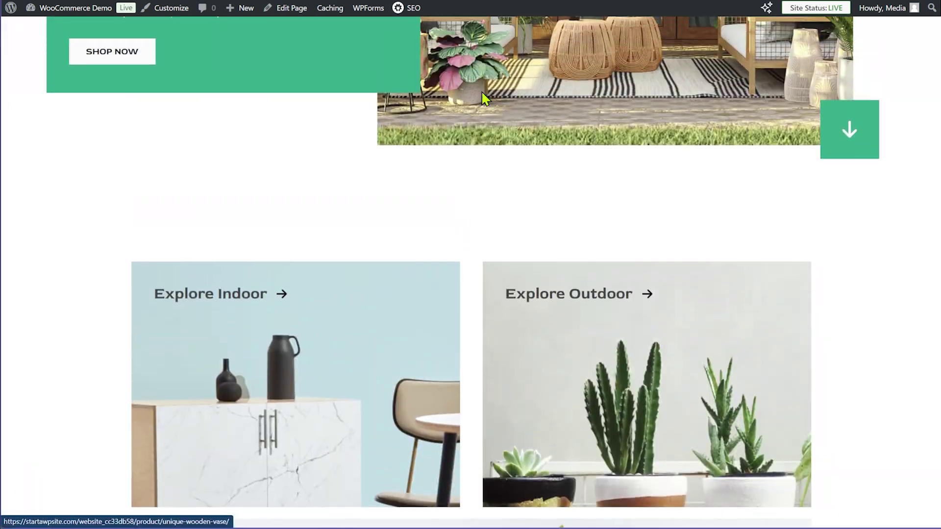
scroll(482, 97, up, 1)
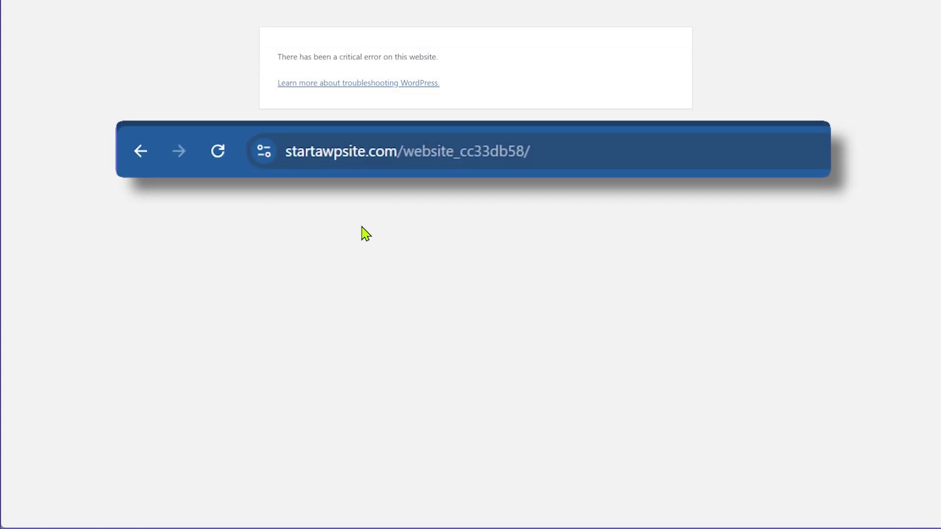
Step: Try to open the broken site's WordPress admin by adding wp-admin to its address
key(ctrl+l)
key(End)
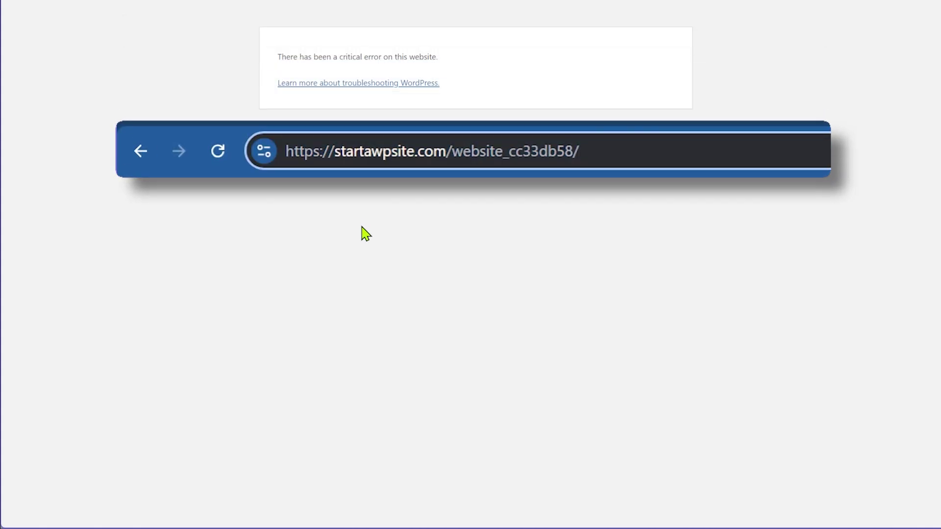
text(wp-admin)
key(Return)
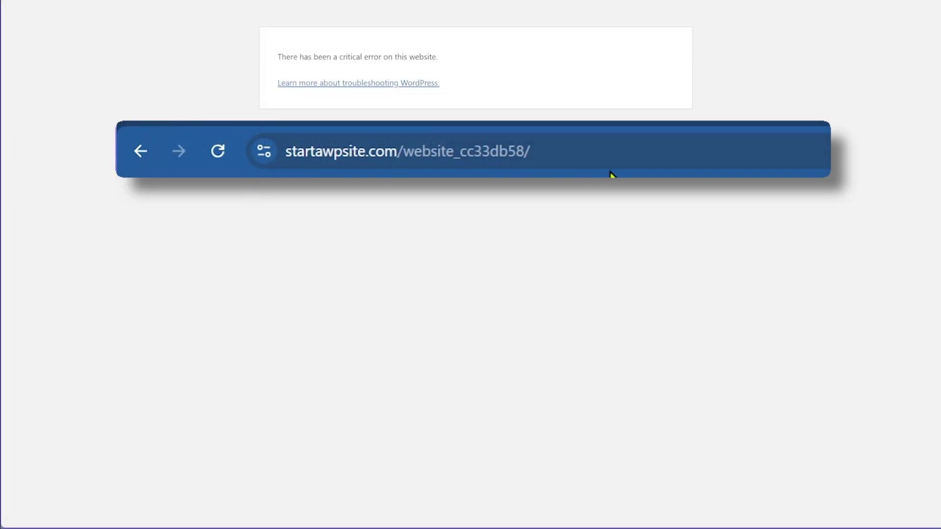
click(644, 154)
key(End)
text(wp-)
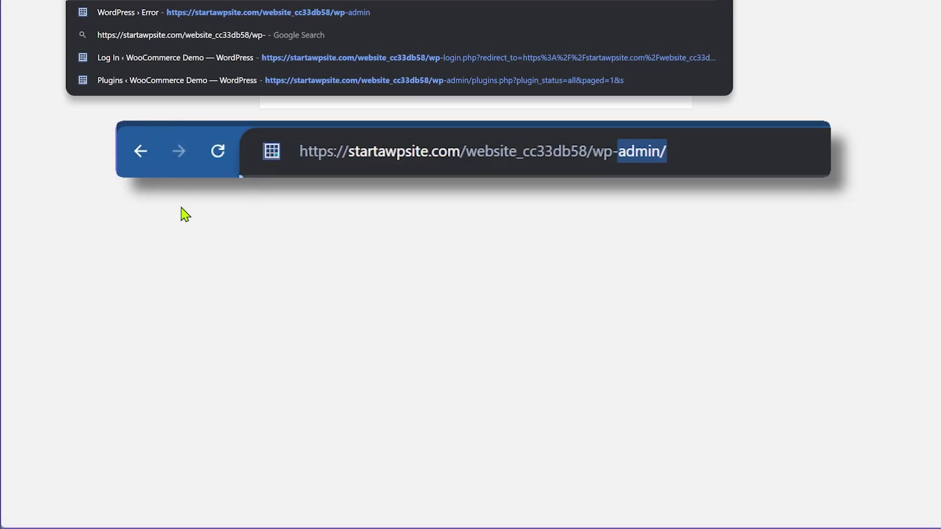
key(Return)
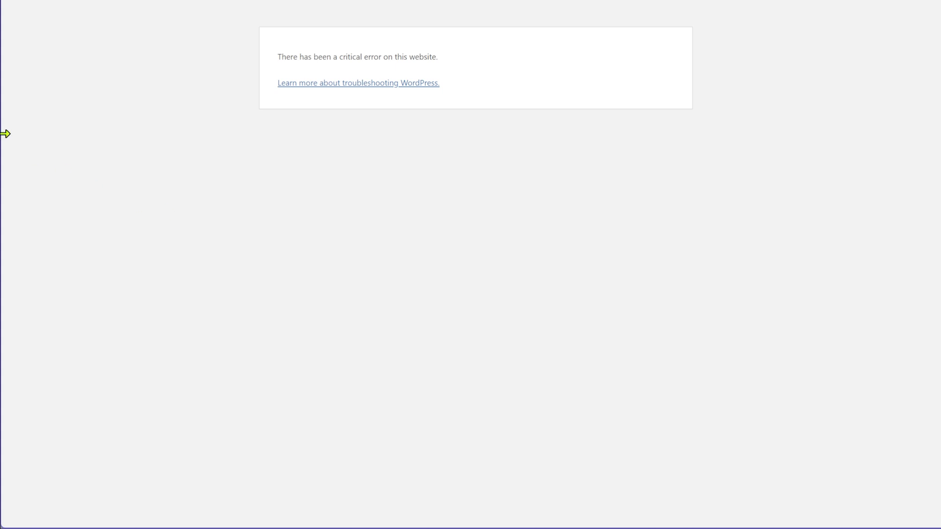
Step: Launch the restore installer from the recovery link saved in Notepad++ and restore the backup, accepting the terms and notices
drag(0, 84, 456, 127)
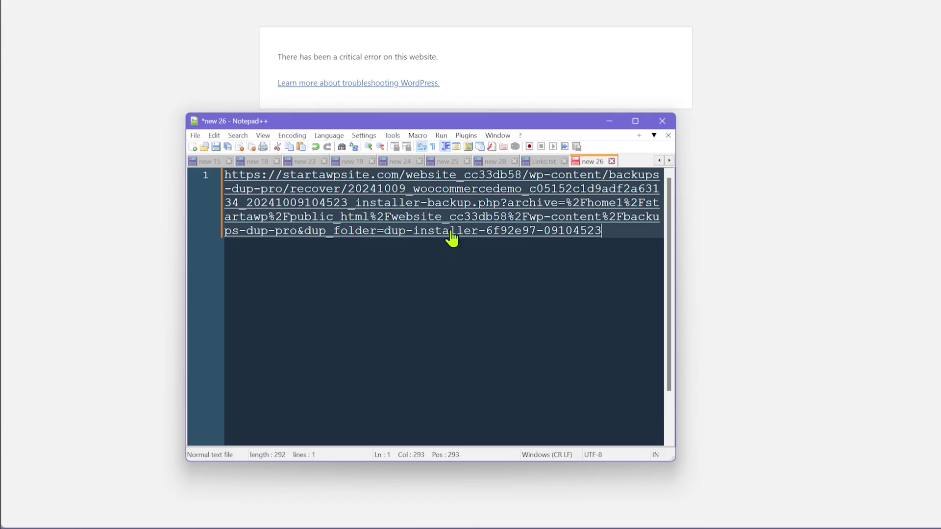
double_click(443, 204)
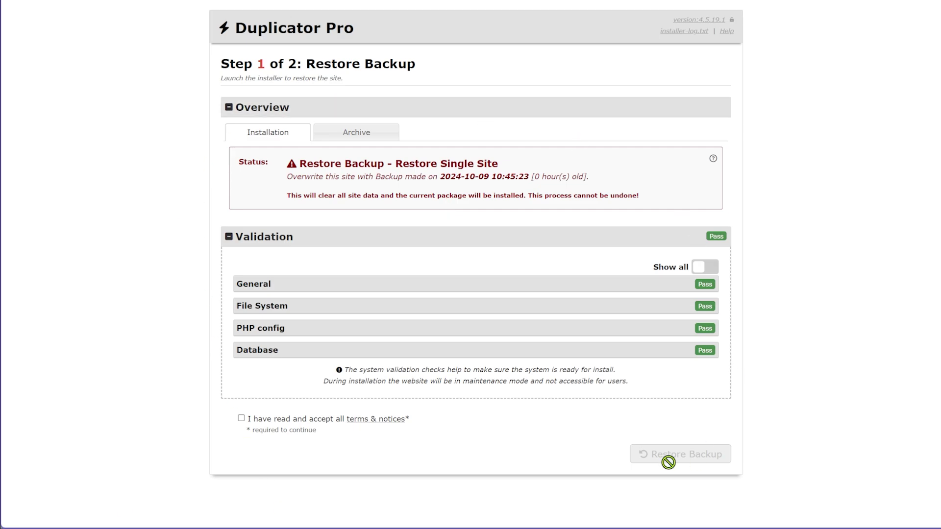
click(242, 418)
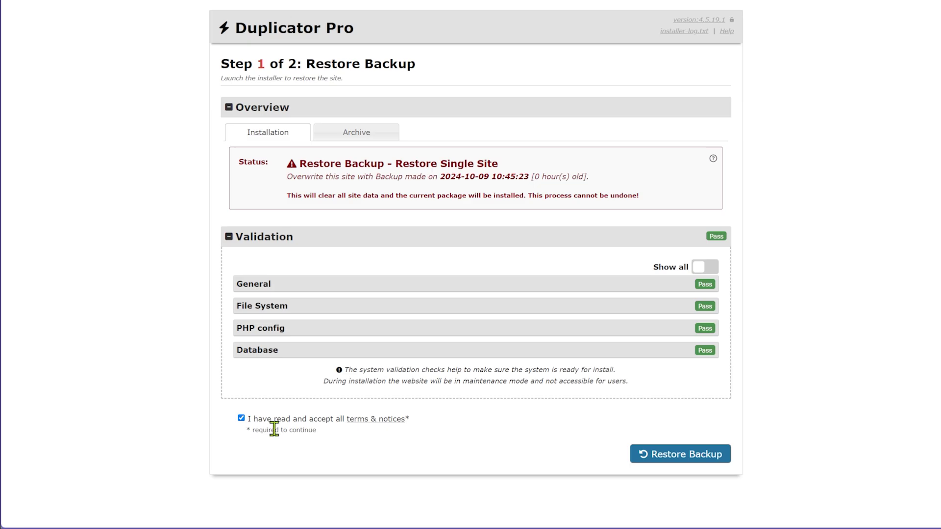
click(699, 460)
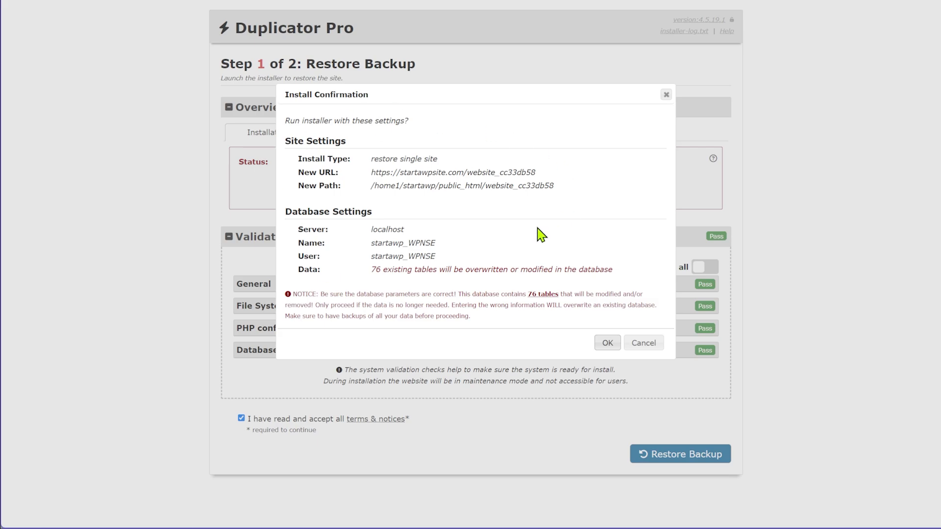
click(607, 342)
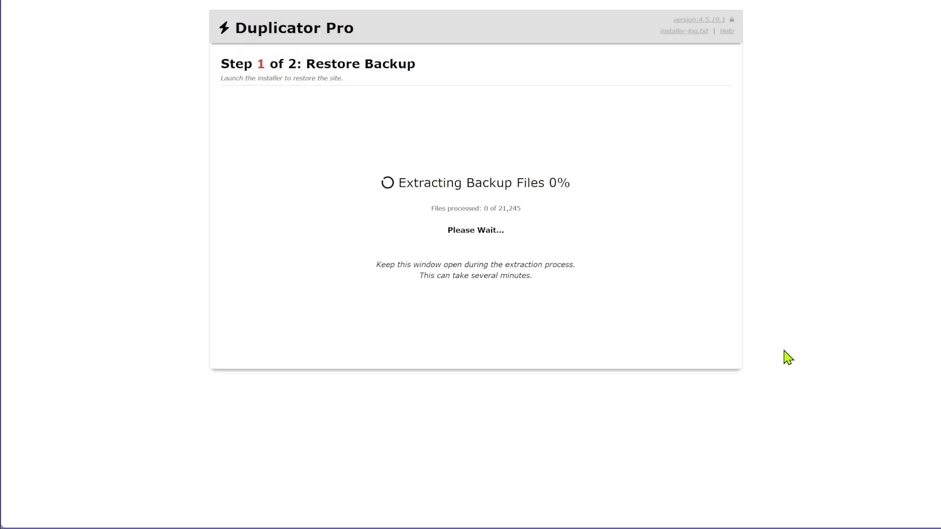
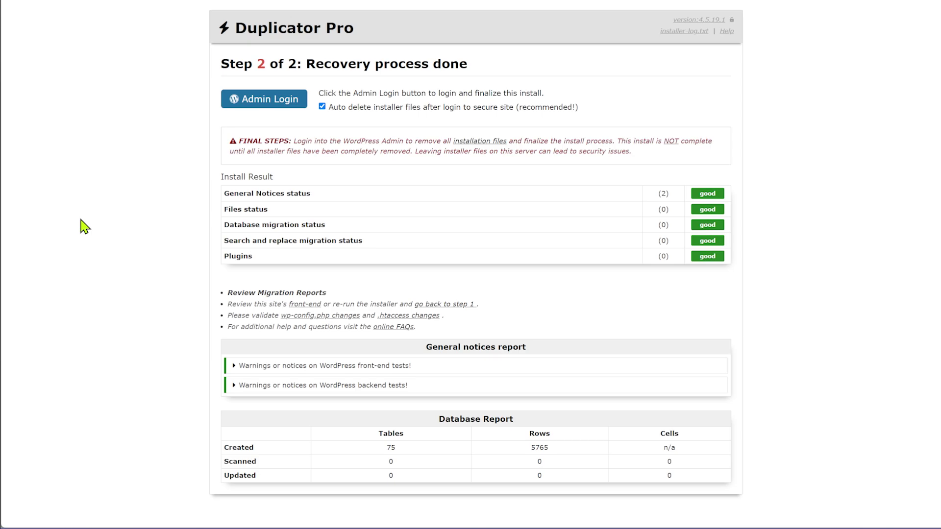
Step: Log in to the WordPress admin with the account username and password to finalize the recovery, keeping automatic installer file deletion enabled
click(263, 105)
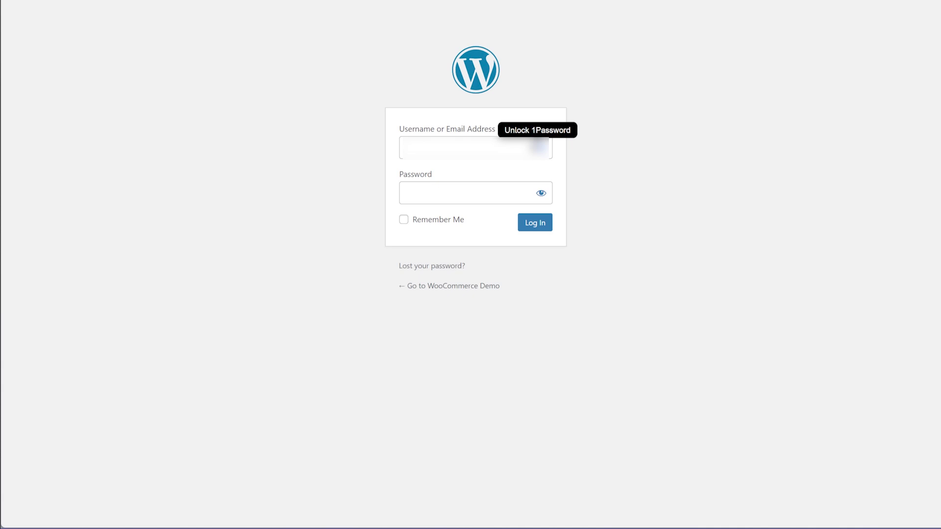
key(ctrl+v)
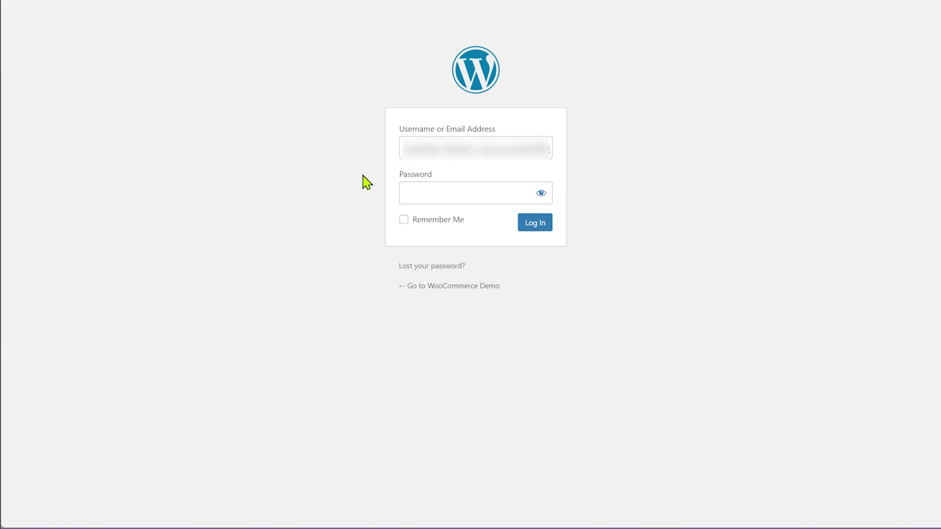
click(429, 192)
key(ctrl+v)
click(535, 225)
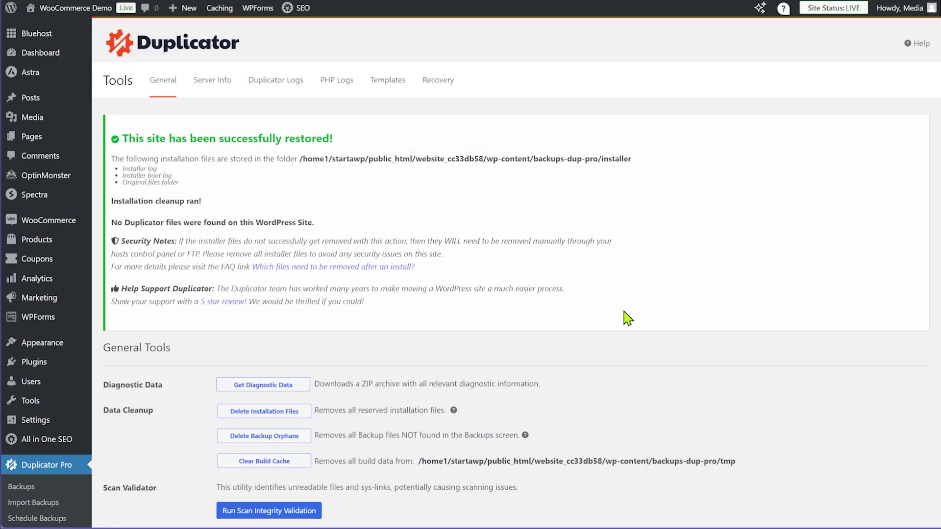
Step: Open the restored site separately from the admin and examine its home page and All Products page
mouse_move(74, 7)
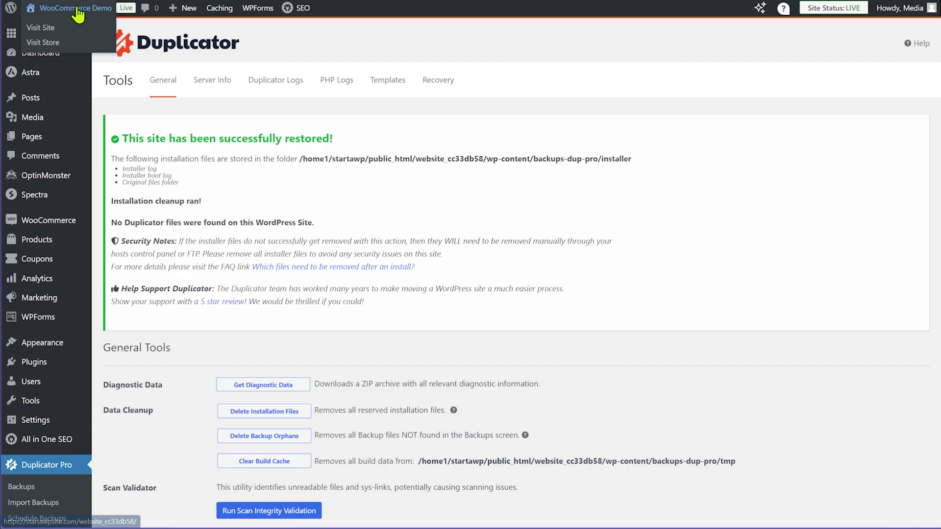
right_click(44, 49)
click(62, 57)
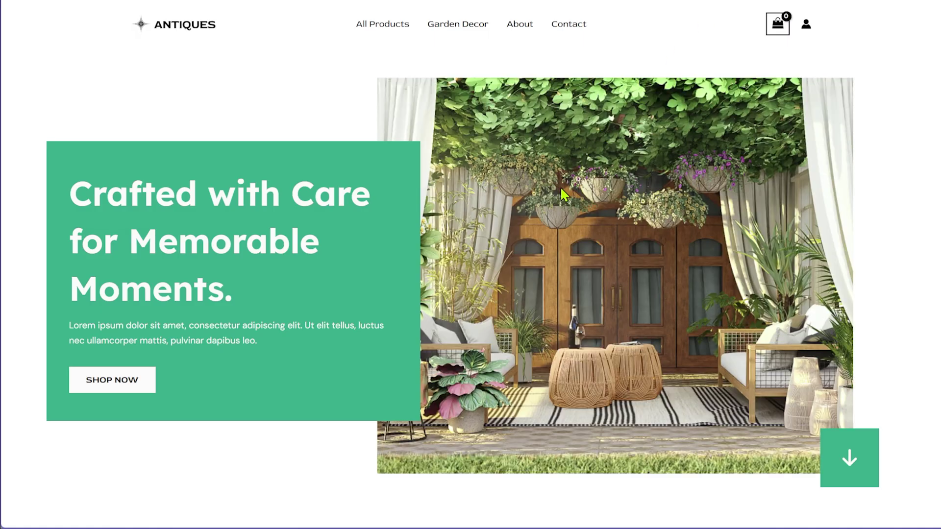
scroll(560, 186, down, 15)
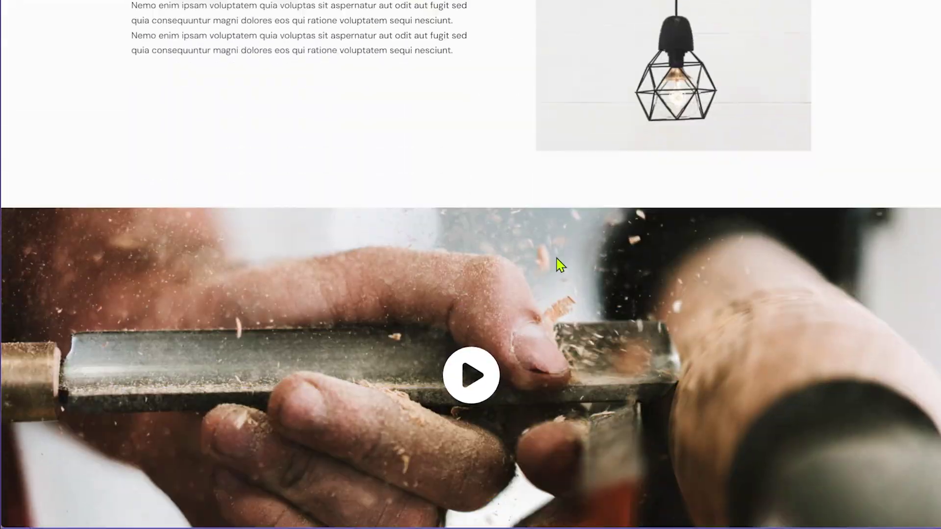
scroll(560, 265, down, 5)
scroll(562, 286, up, 20)
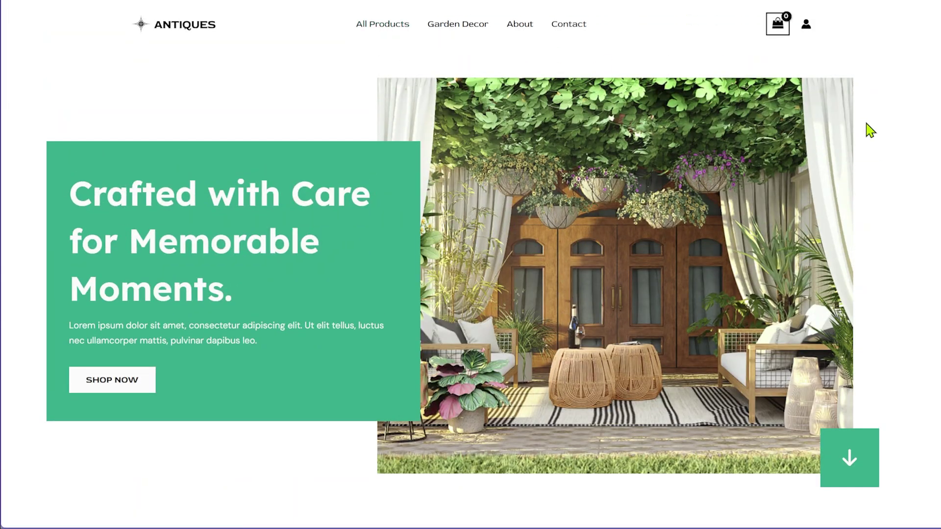
scroll(862, 157, down, 10)
scroll(877, 191, up, 10)
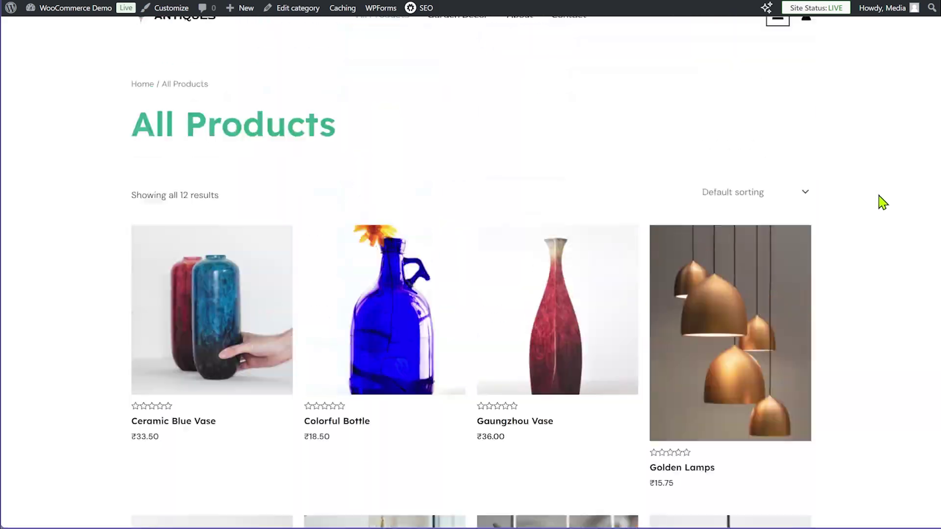